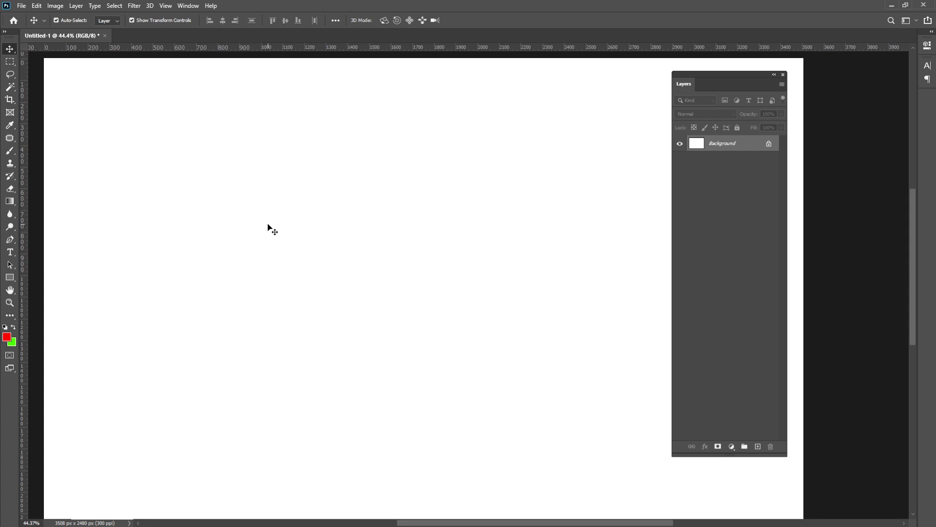
# Show the History panel and place it over the canvas beside the Layers panel.
pyautogui.click(185, 6)
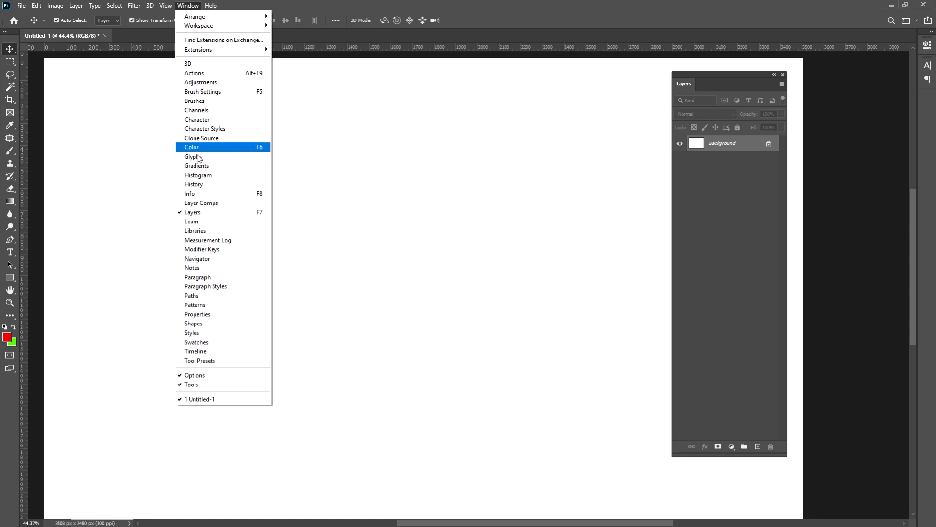
pyautogui.click(204, 184)
pyautogui.moveTo(569, 97)
pyautogui.mouseDown()
pyautogui.moveTo(551, 128)
pyautogui.moveTo(557, 111)
pyautogui.mouseUp()
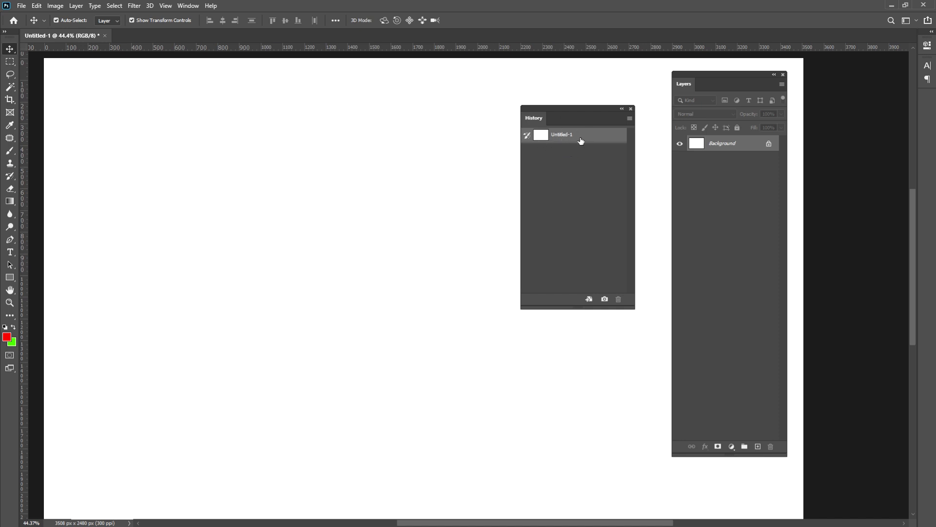
# Make a rectangular marquee selection about 1400 by 1050 px in the canvas's upper-left area and add a new layer above the Background.
pyautogui.click(10, 61)
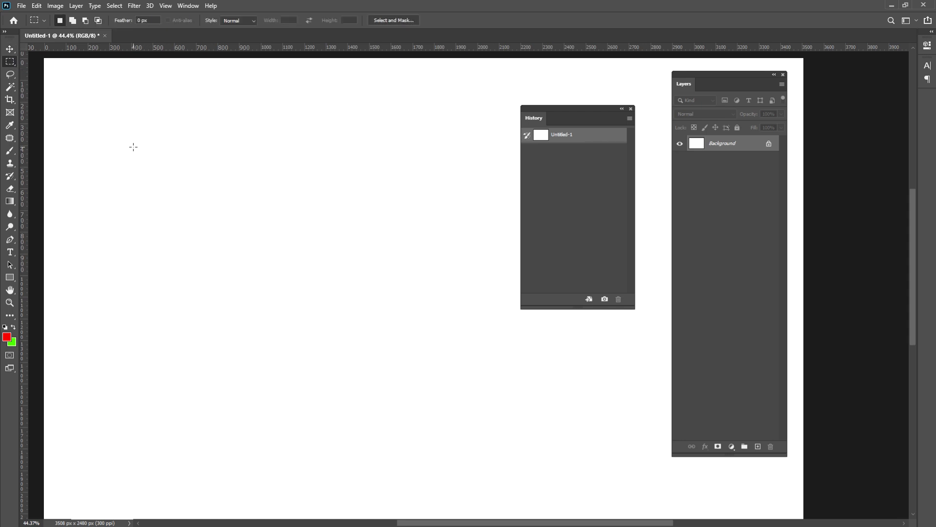
pyautogui.moveTo(120, 132); pyautogui.dragTo(424, 359)
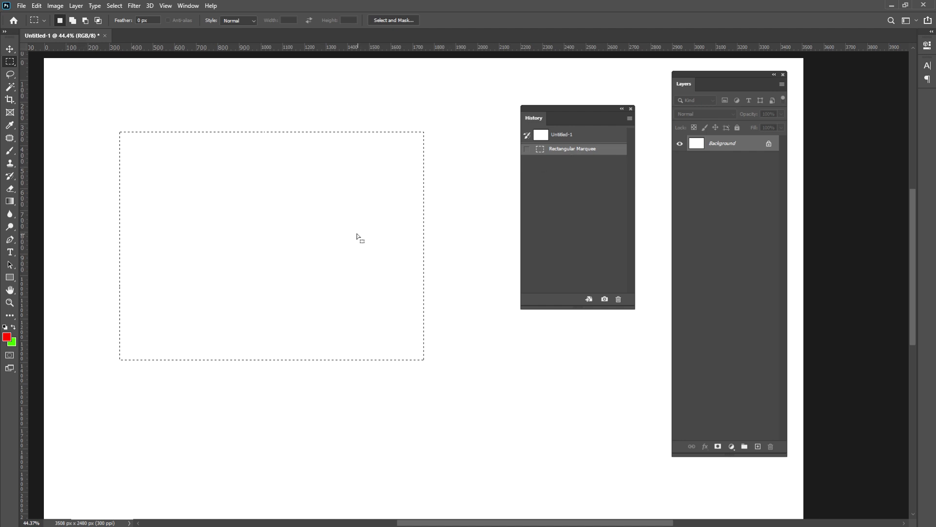
pyautogui.moveTo(720, 73); pyautogui.dragTo(711, 72)
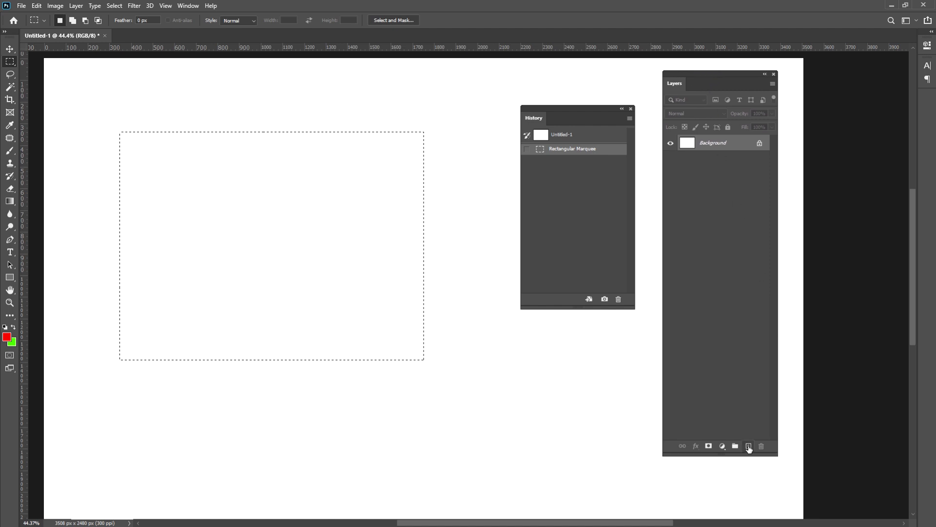
pyautogui.click(749, 447)
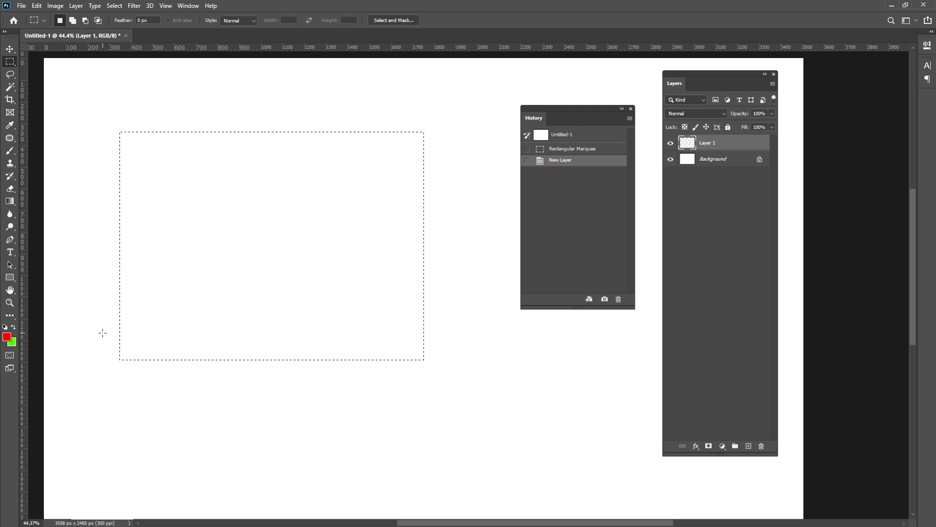
# Fill the rectangular selection on the new layer with the red foreground color and deselect it.
pyautogui.hotkey('alt', 'BackSpace')
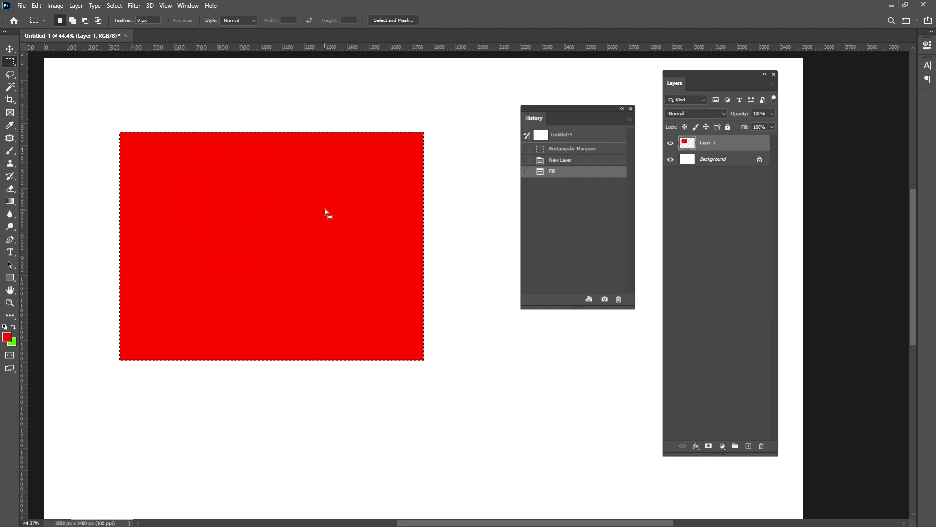
pyautogui.scroll(2, 434, 168)
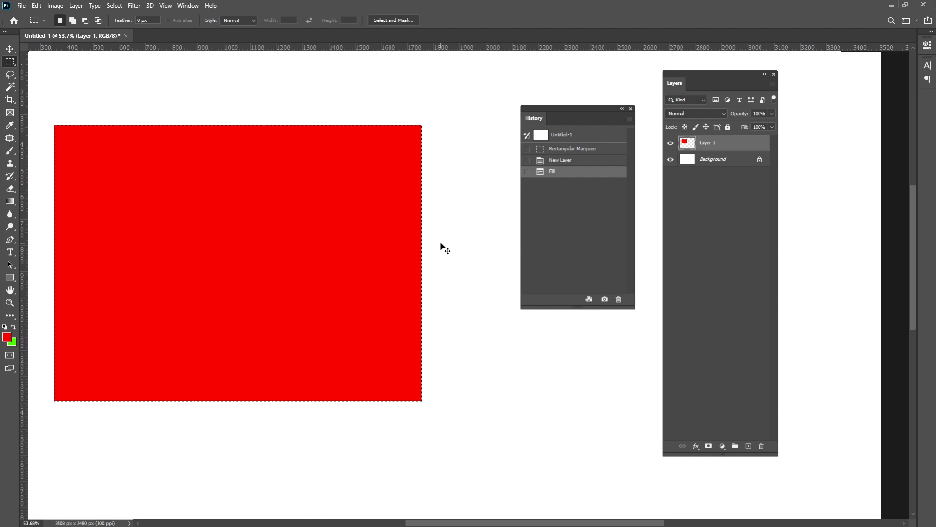
pyautogui.hotkey('ctrl', 'd')
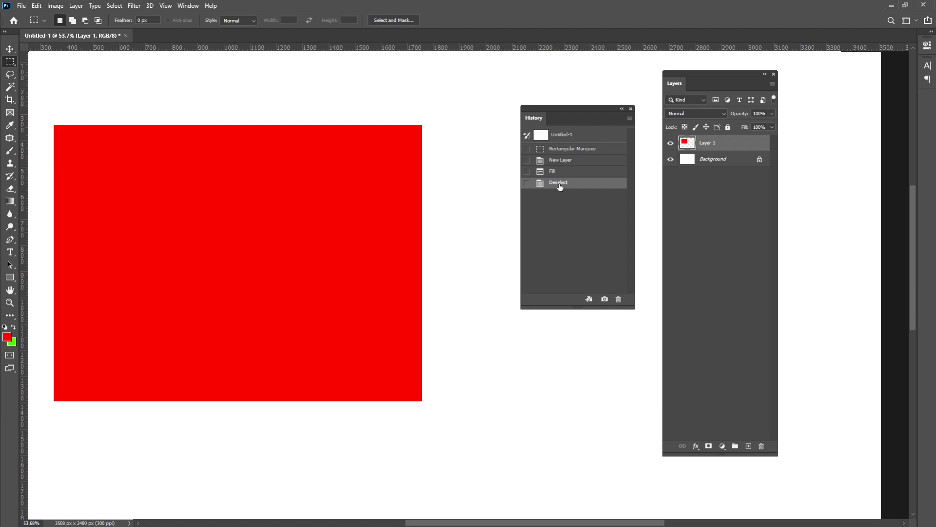
# Rename the red rectangle's layer to saj.
pyautogui.doubleClick(708, 145)
pyautogui.write('saj')
pyautogui.click(746, 147)
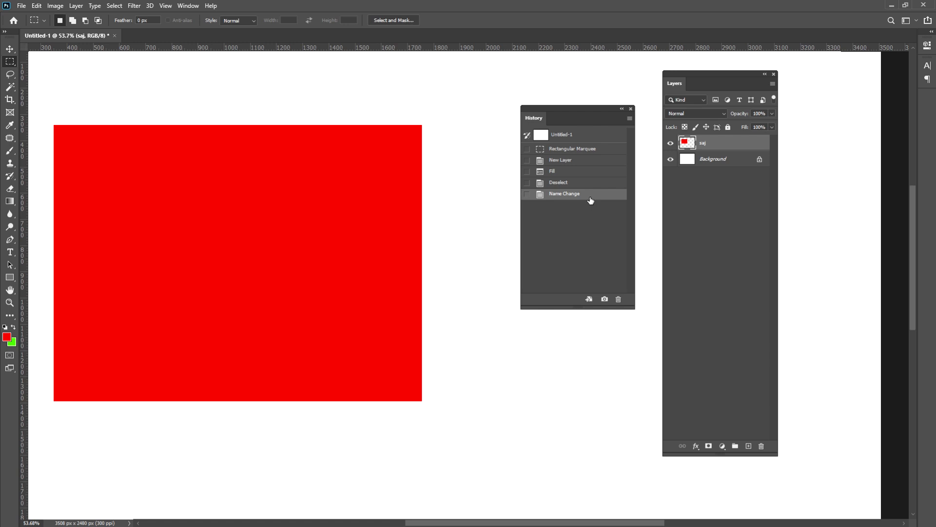
# Revert to the Rectangular Marquee history state and restore each state one by one up to Name Change.
pyautogui.click(596, 149)
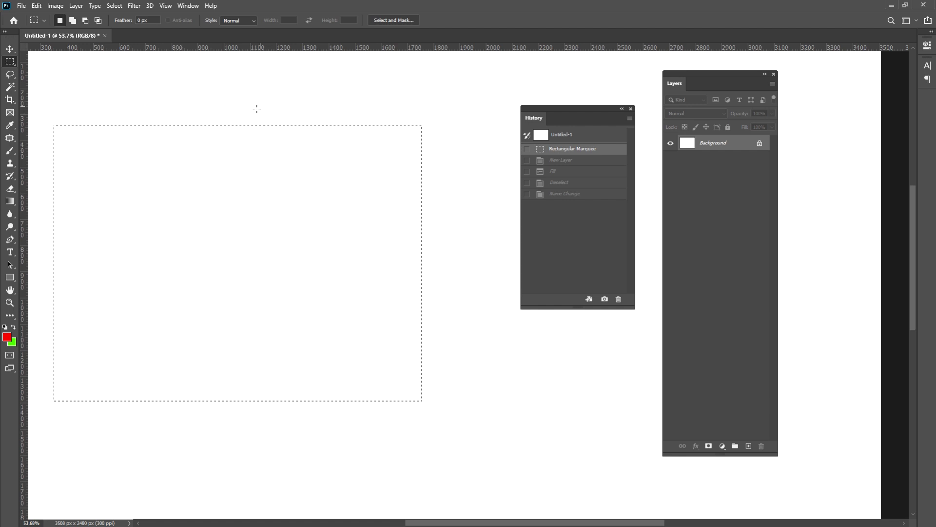
pyautogui.click(560, 161)
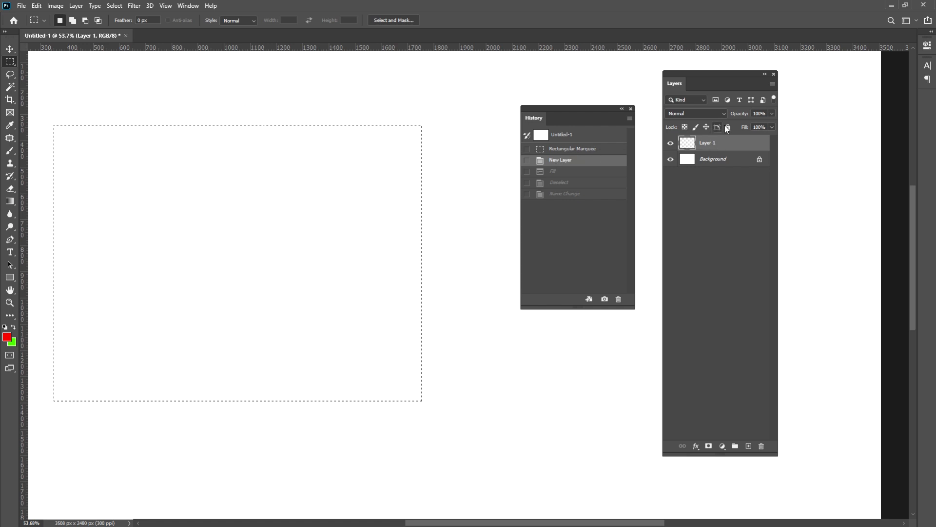
pyautogui.click(563, 172)
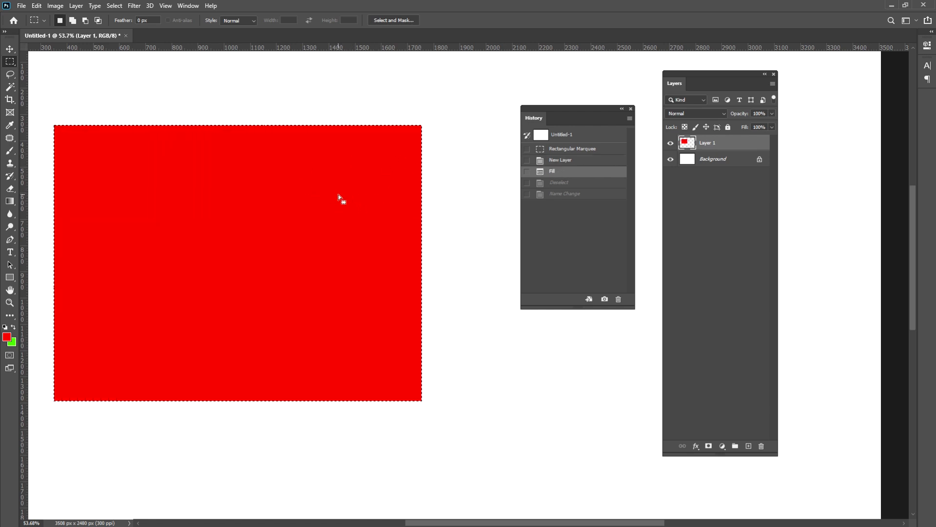
pyautogui.click(562, 184)
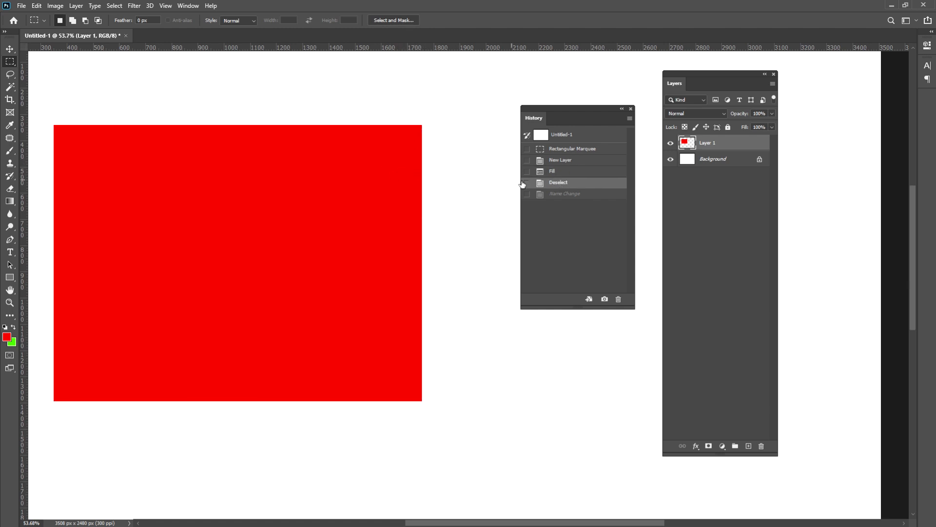
pyautogui.click(574, 195)
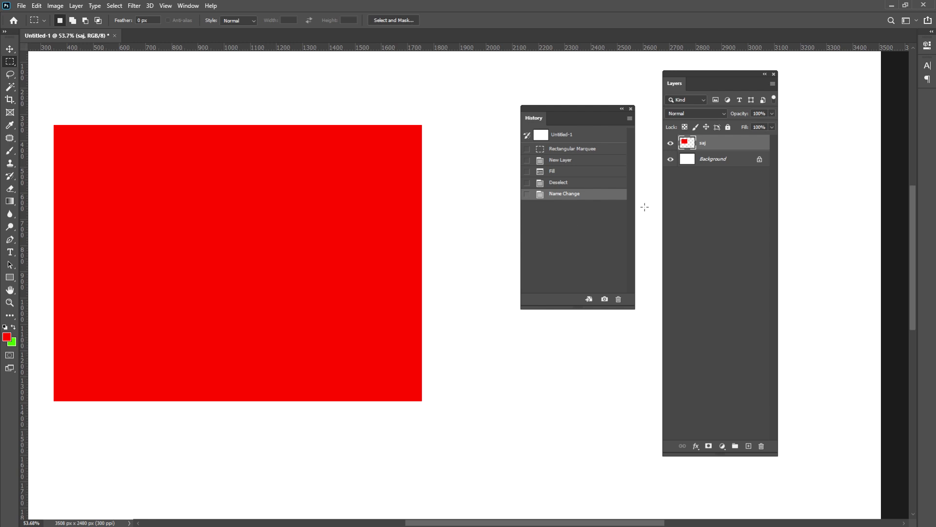
pyautogui.click(630, 119)
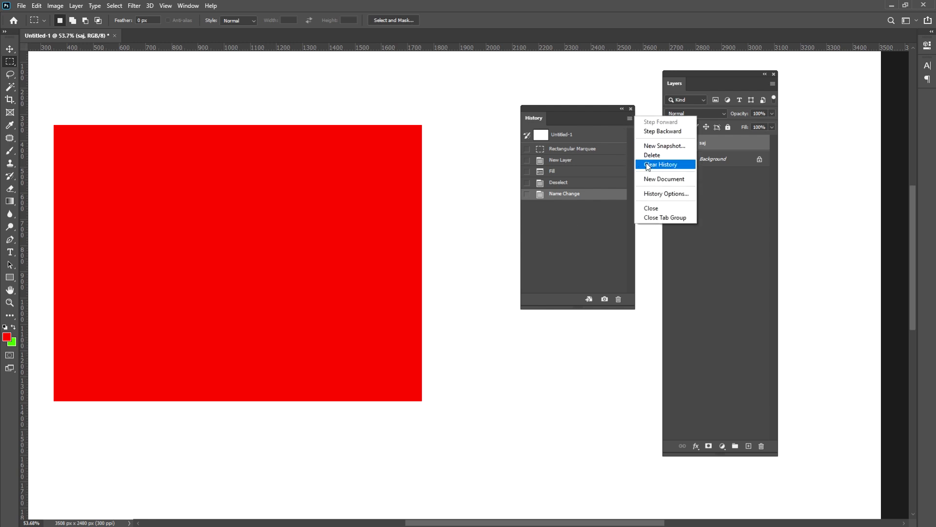
pyautogui.click(597, 196)
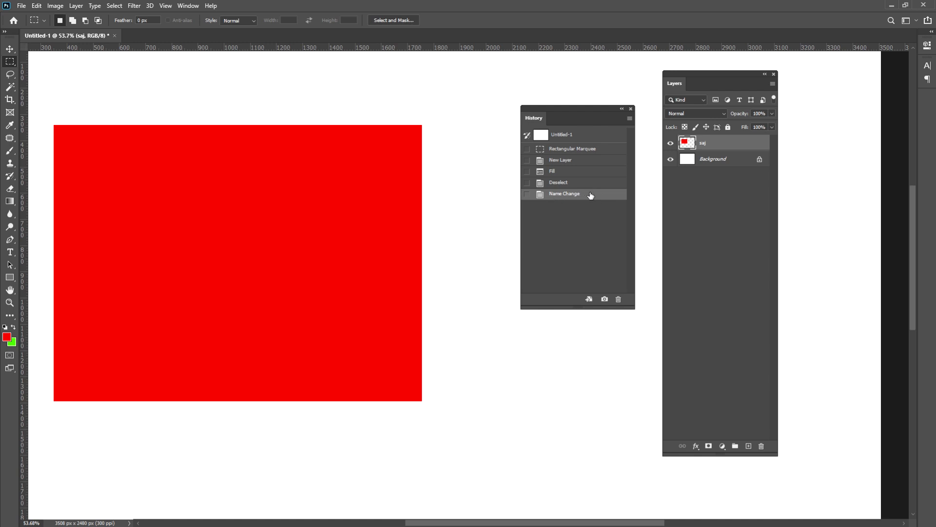
pyautogui.doubleClick(703, 143)
pyautogui.click(743, 150)
# Delete the Name Change state from the document's history.
pyautogui.click(629, 118)
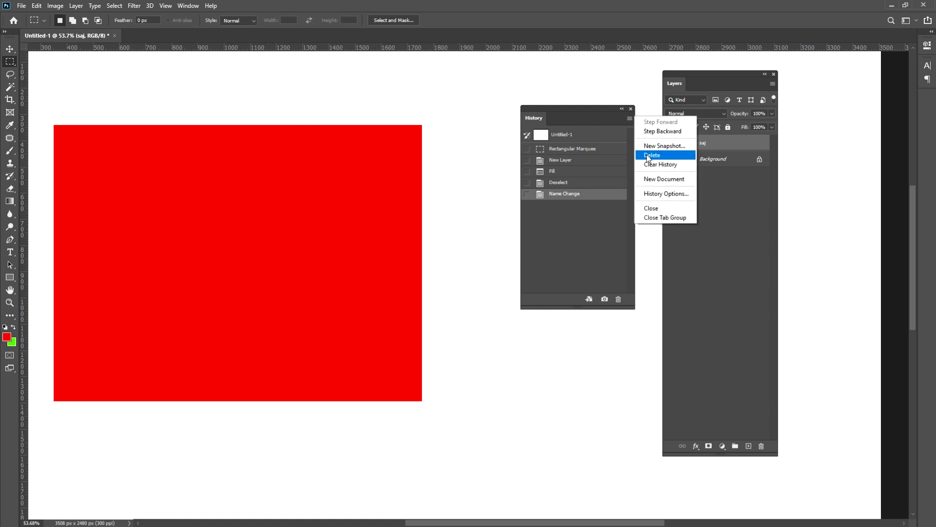
pyautogui.click(621, 276)
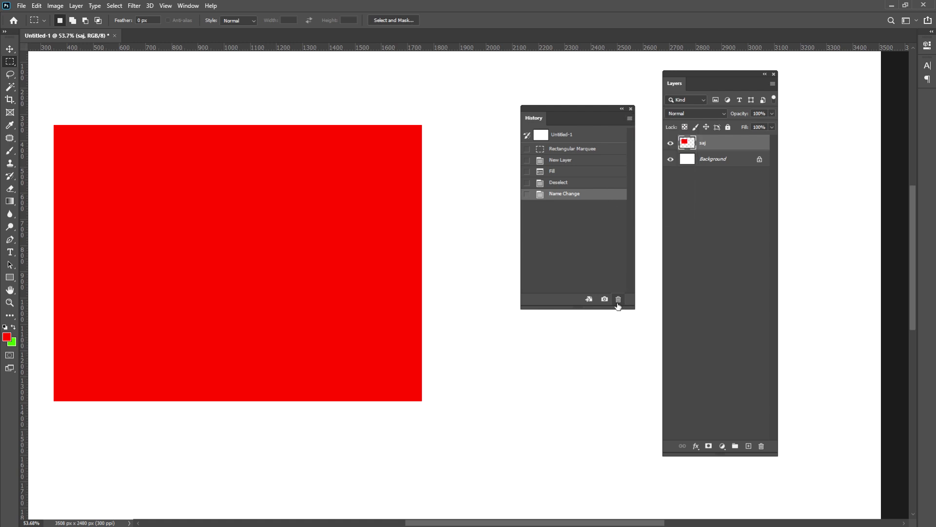
pyautogui.click(618, 299)
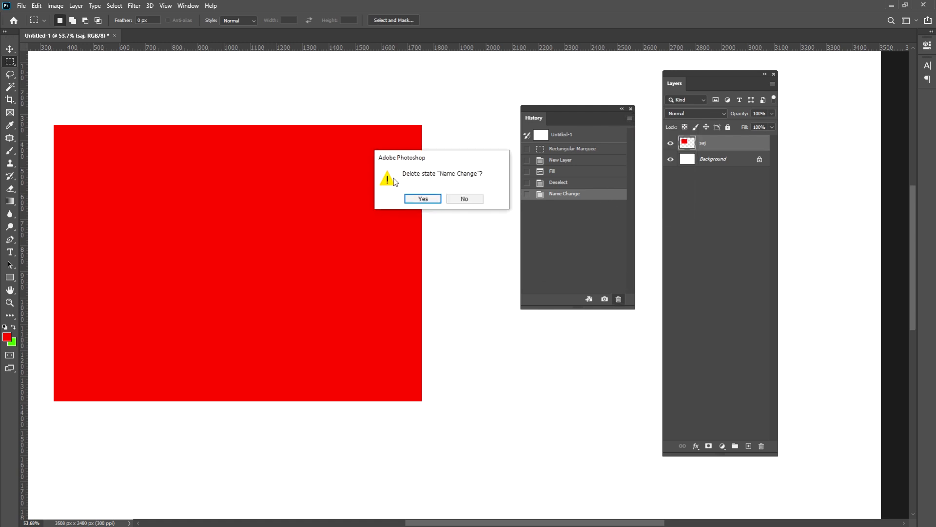
pyautogui.click(423, 200)
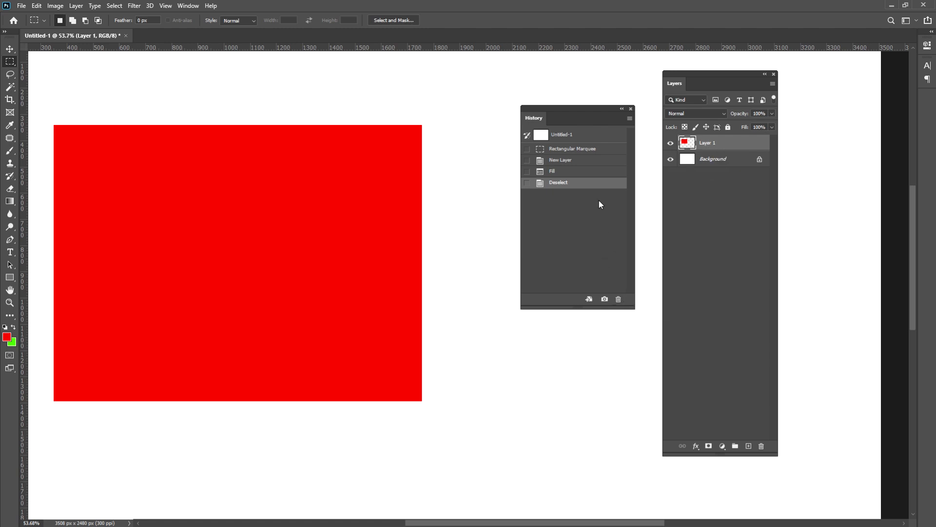
# Step backward twice through the history to the New Layer state and step forward twice to Deselect.
pyautogui.click(629, 119)
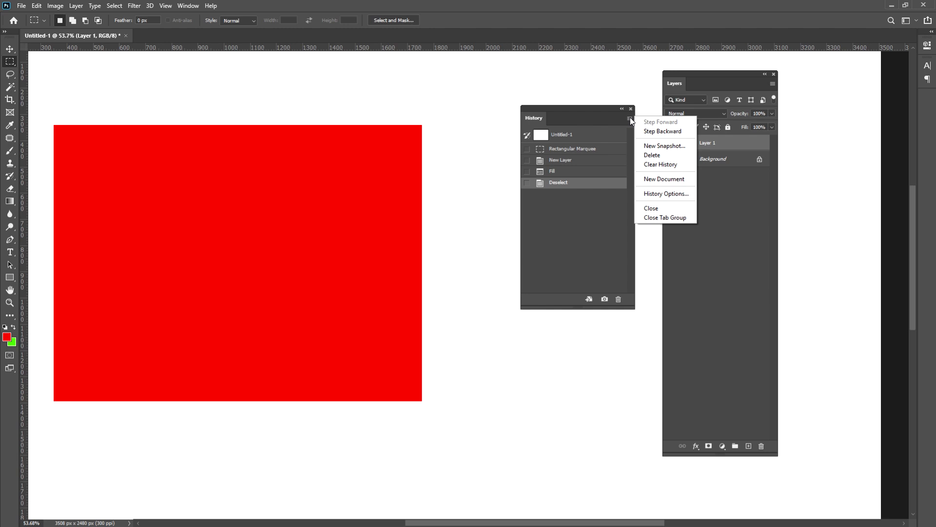
pyautogui.click(667, 131)
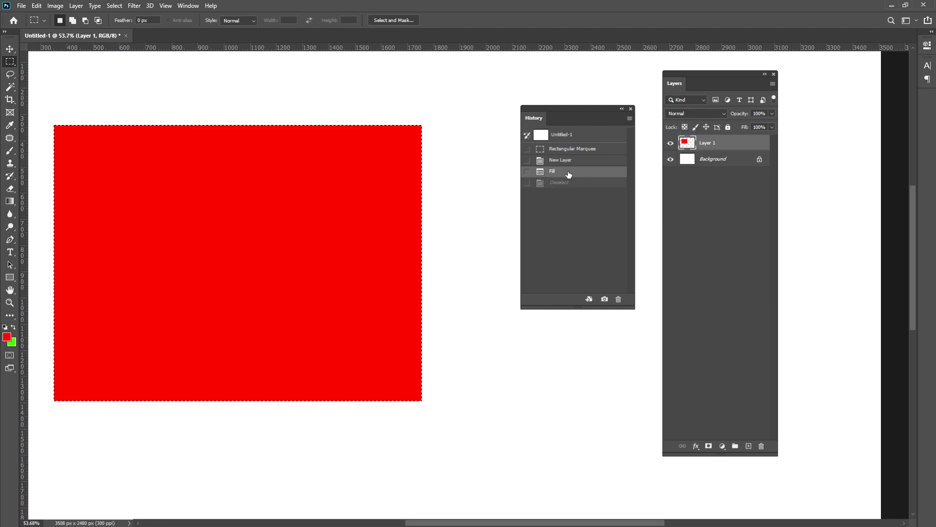
pyautogui.click(628, 119)
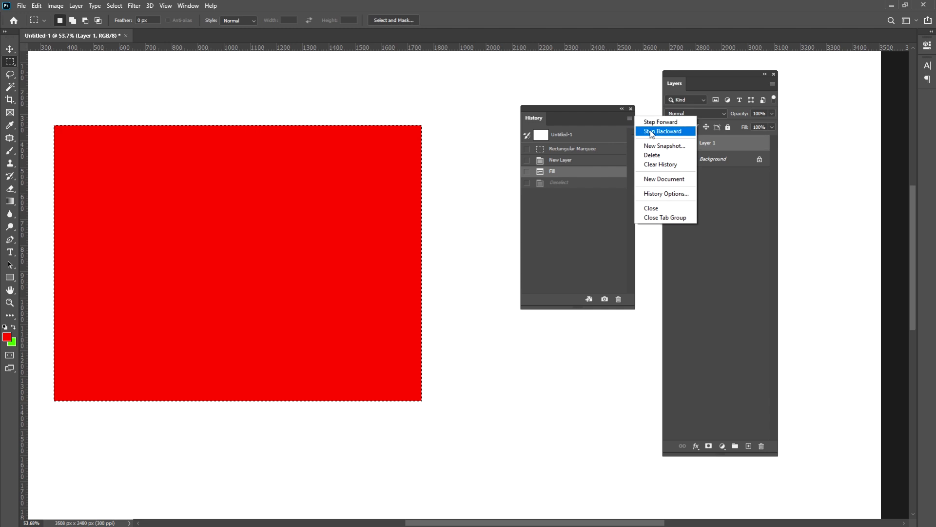
pyautogui.click(663, 131)
pyautogui.click(629, 119)
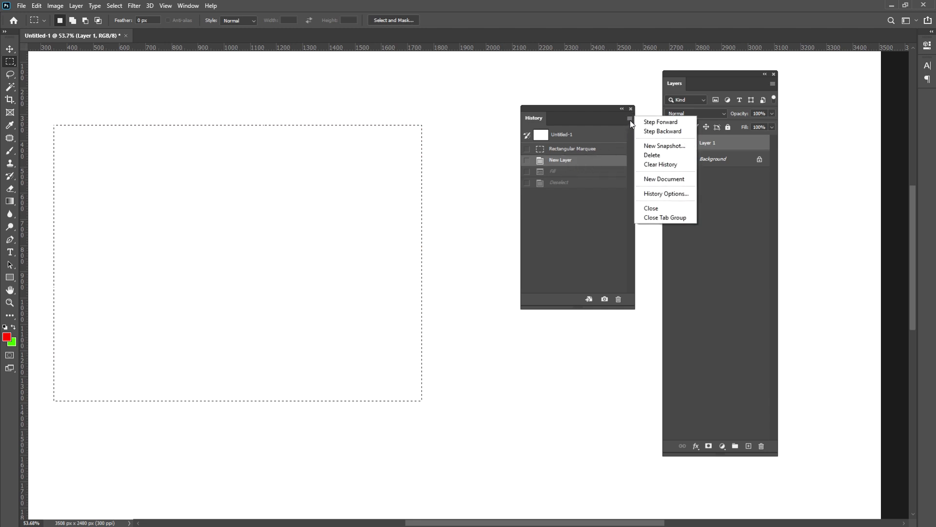
pyautogui.click(655, 122)
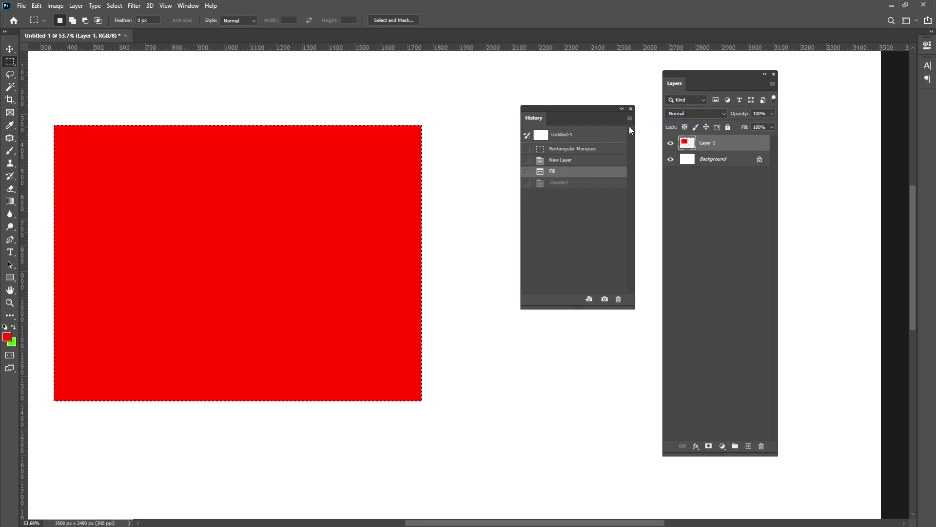
pyautogui.click(629, 119)
pyautogui.click(655, 122)
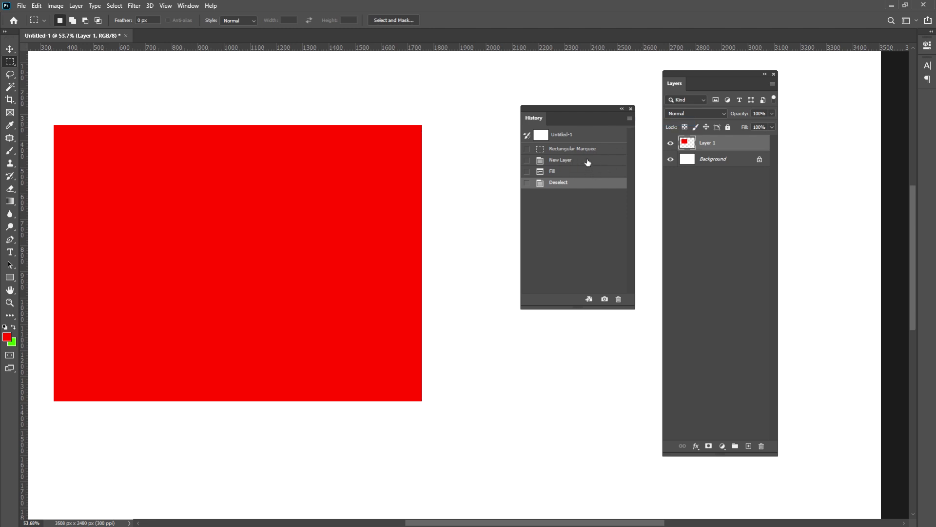
# Jump through the New Layer, Rectangular Marquee and Fill history states and return to Deselect.
pyautogui.click(588, 161)
pyautogui.click(600, 150)
pyautogui.click(592, 172)
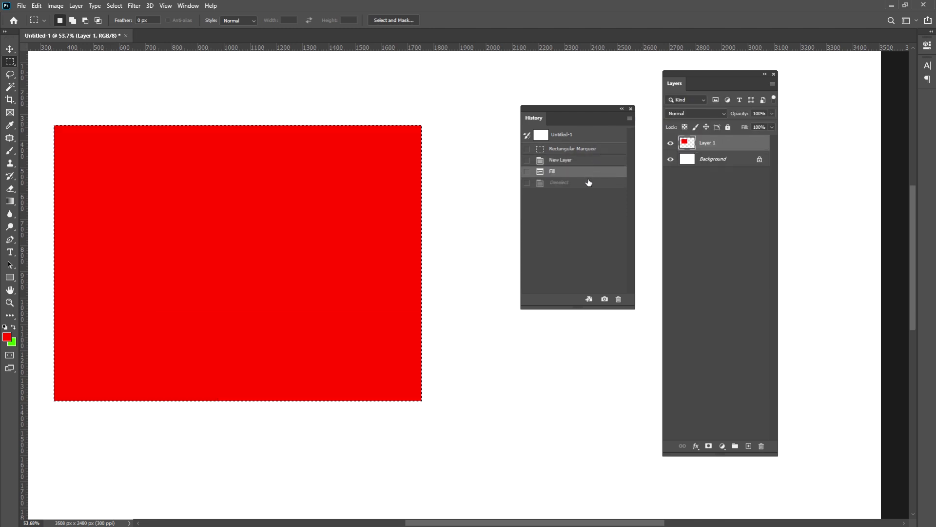
pyautogui.click(588, 185)
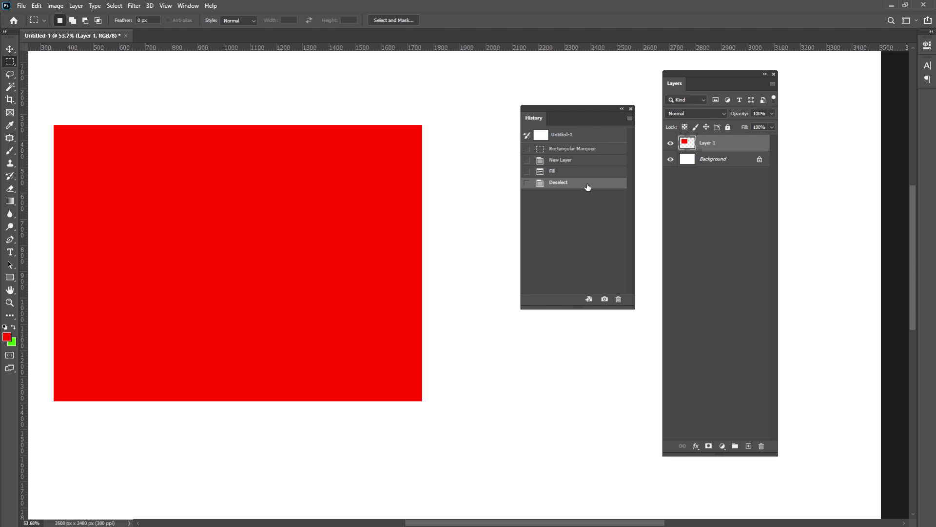
# Close the History panel and show it again.
pyautogui.click(629, 119)
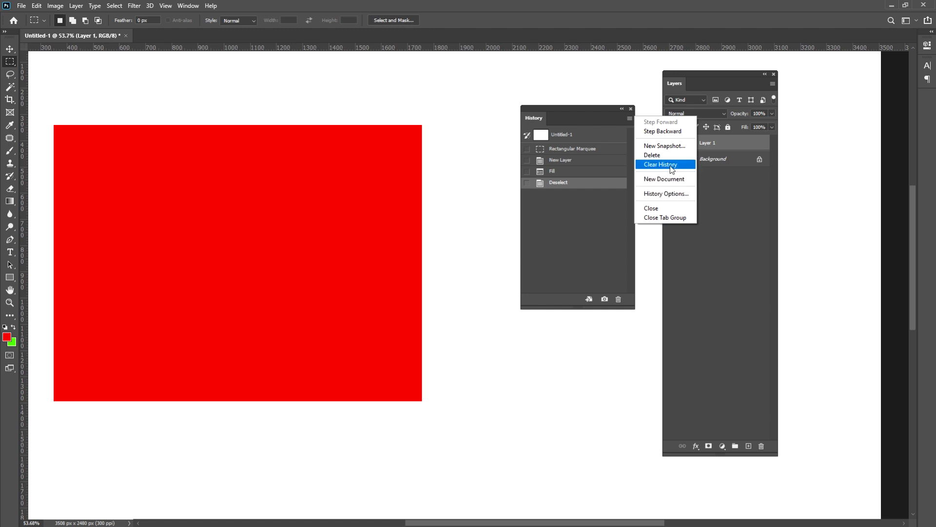
pyautogui.click(677, 210)
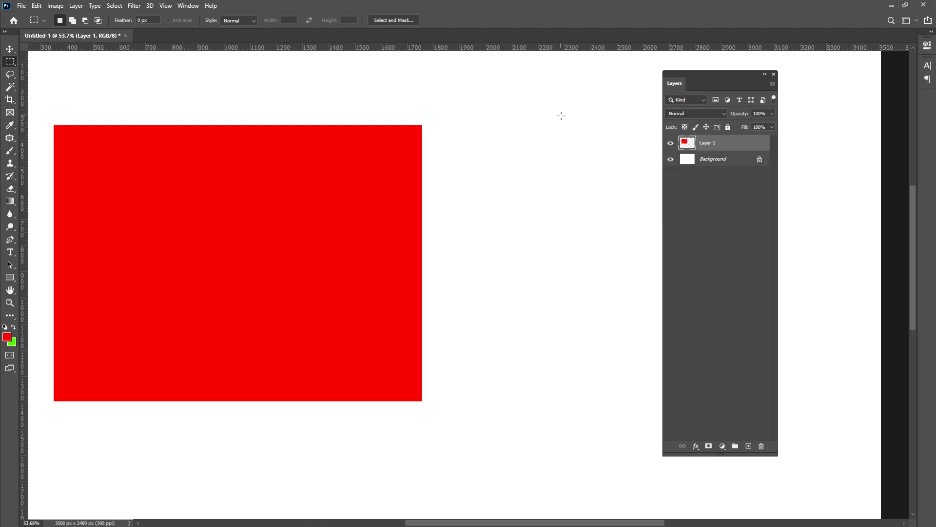
pyautogui.click(188, 5)
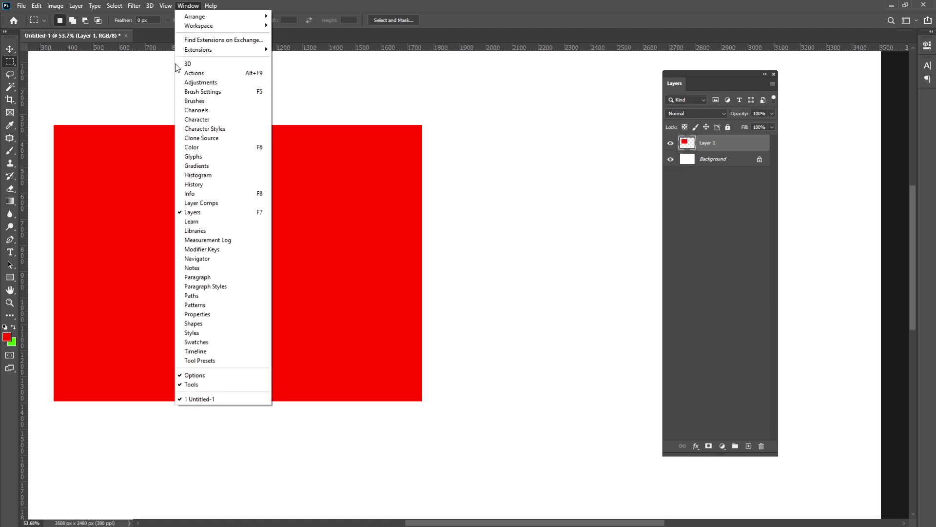
pyautogui.click(192, 184)
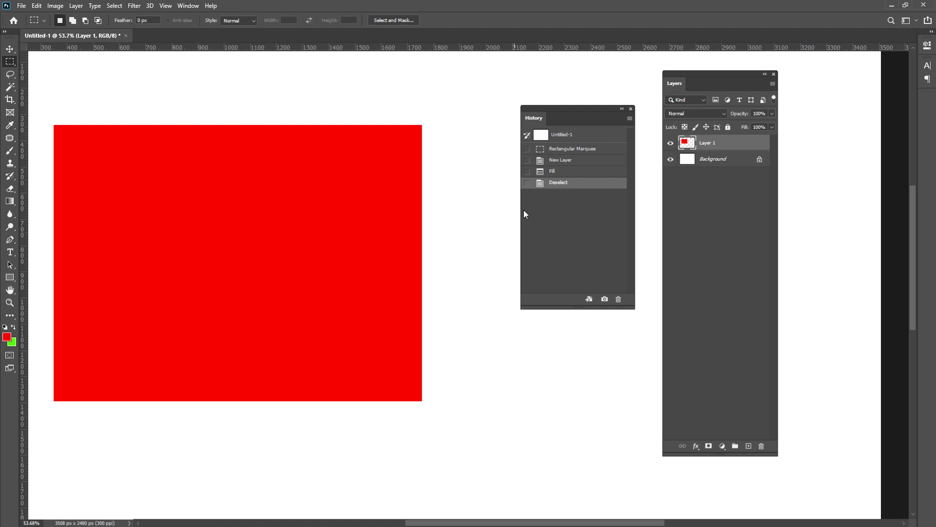
# Clear the document's history while the Deselect state is current.
pyautogui.click(629, 118)
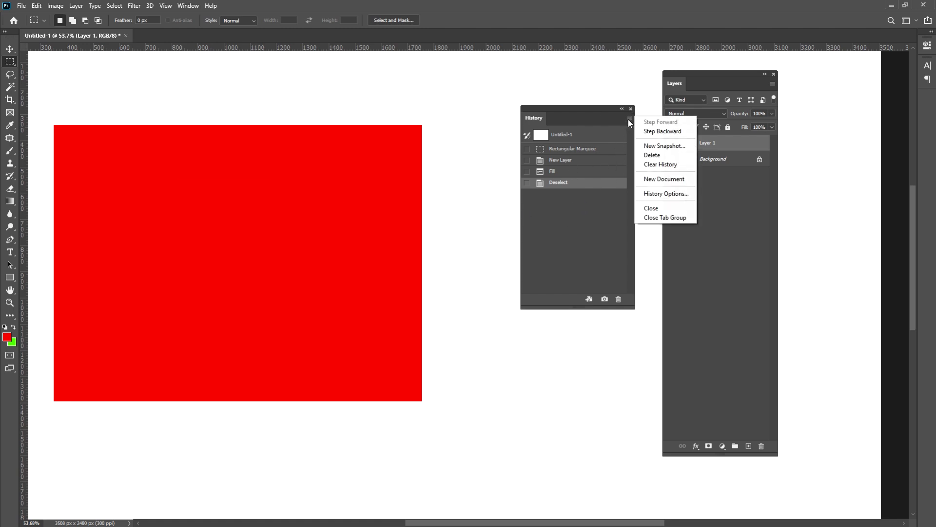
pyautogui.click(661, 166)
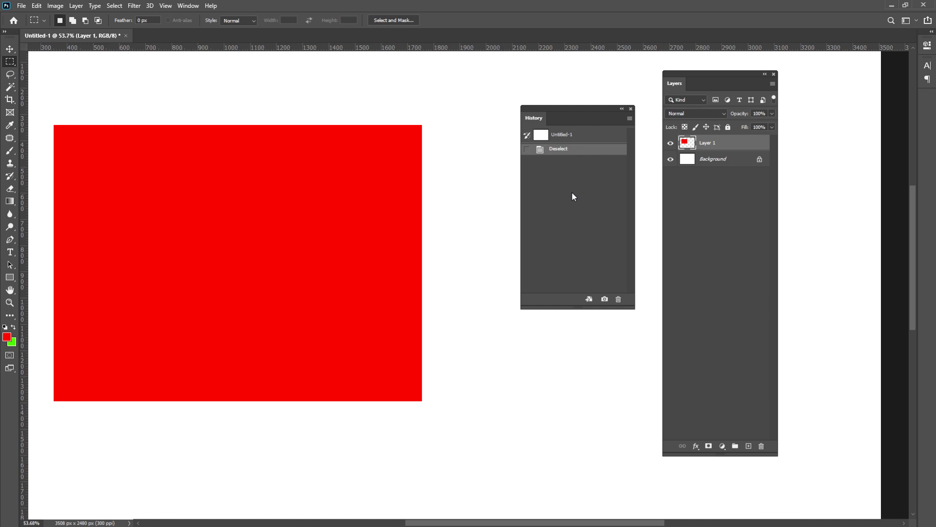
# Undo the clearing of the document's history.
pyautogui.click(630, 118)
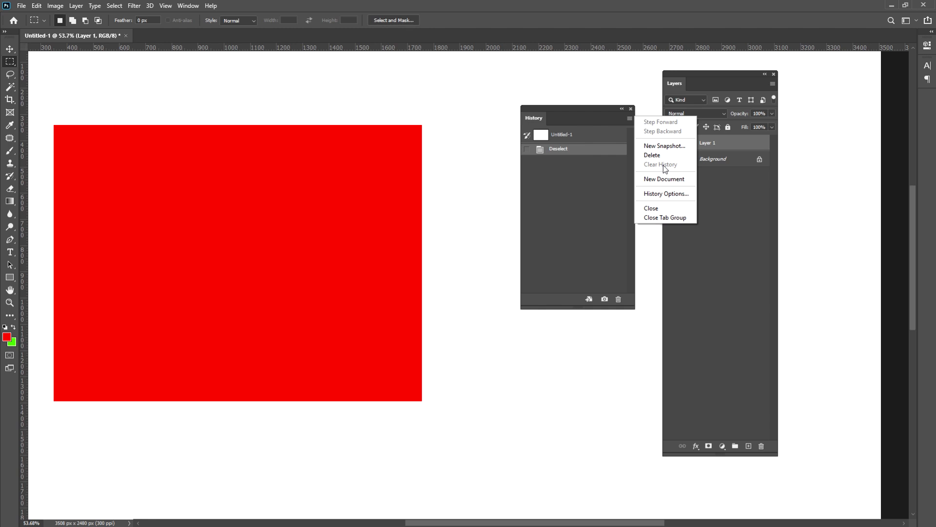
pyautogui.click(598, 159)
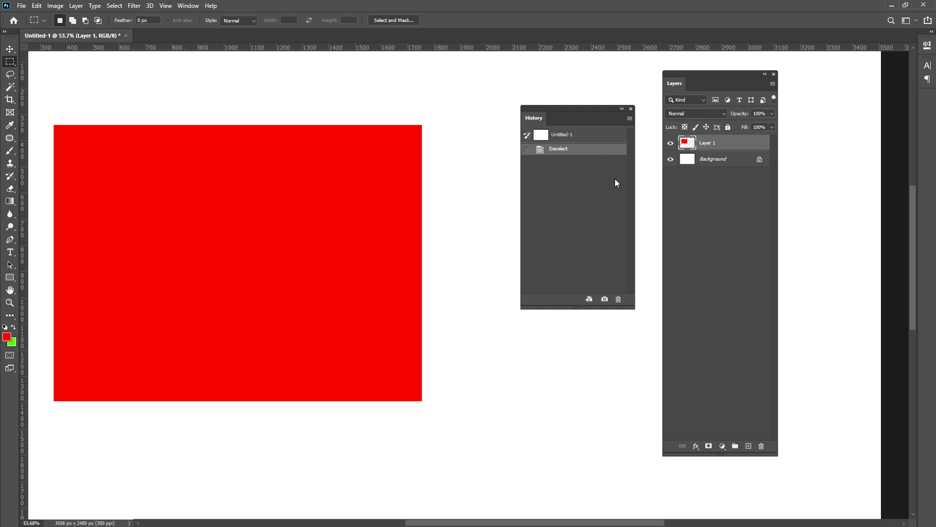
pyautogui.hotkey('ctrl', 'z')
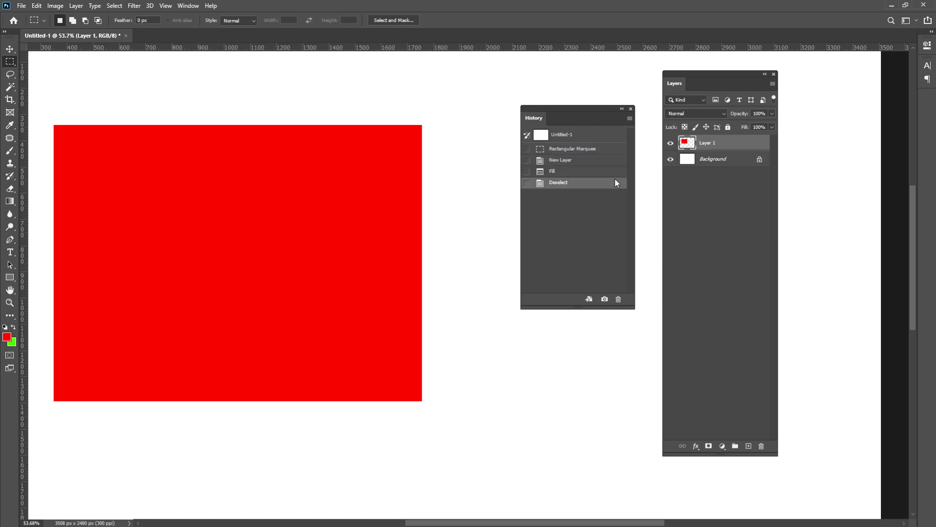
# Take a snapshot of the current Deselect state and create a new document from that state.
pyautogui.click(607, 303)
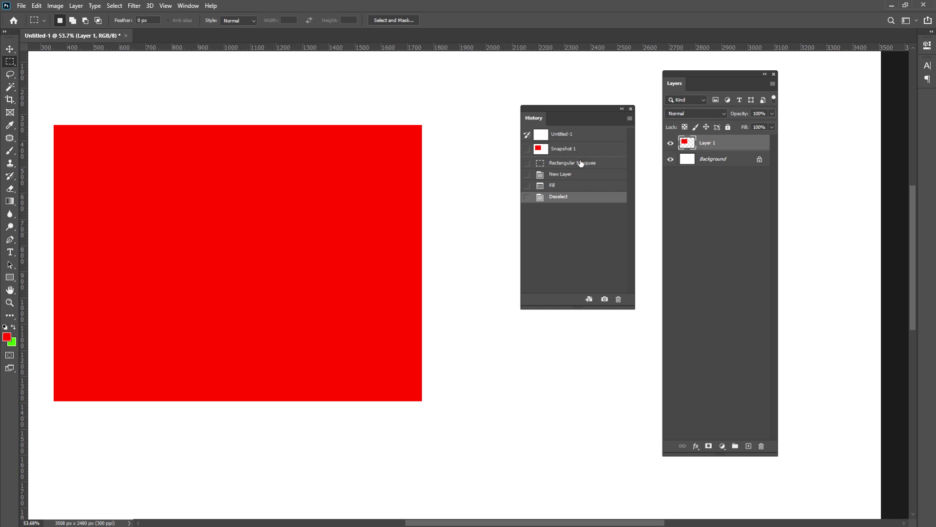
pyautogui.click(589, 300)
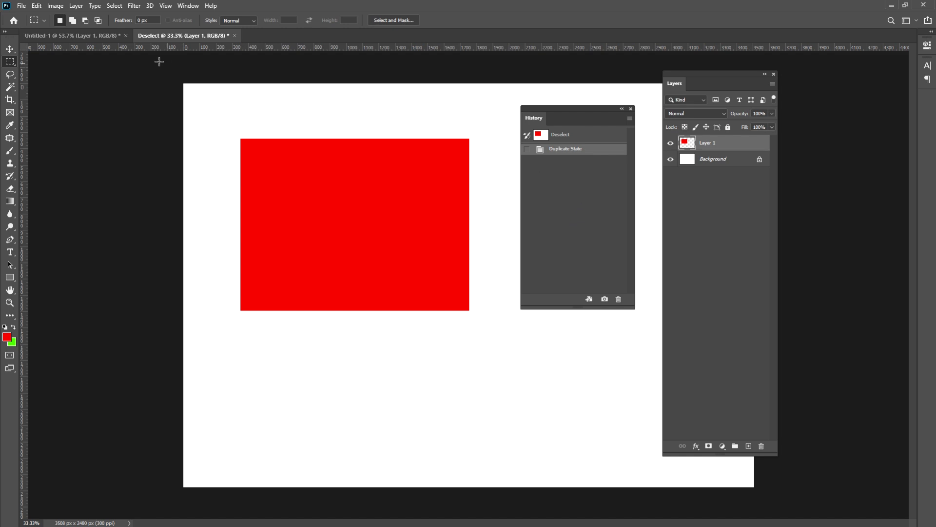
# Compare the Untitled-1 document with the one created from the Deselect state, ending on Untitled-1.
pyautogui.click(92, 36)
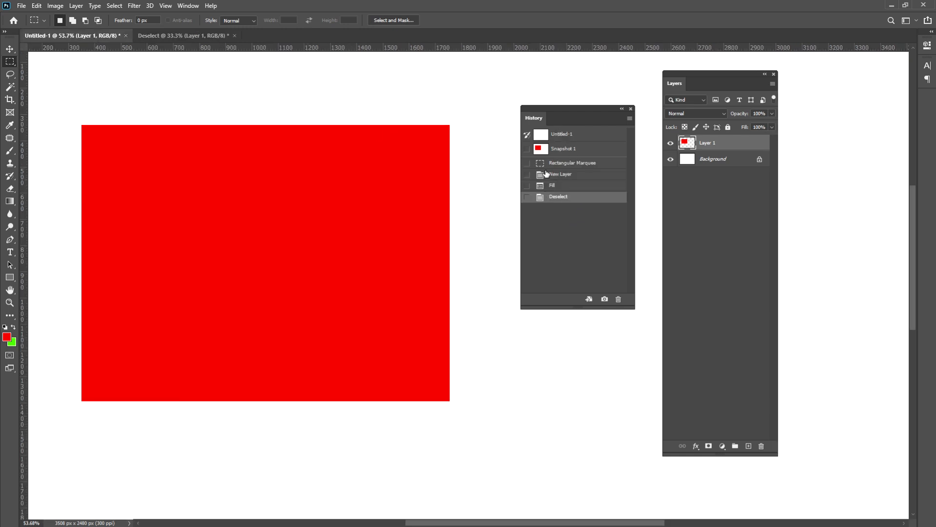
pyautogui.click(195, 36)
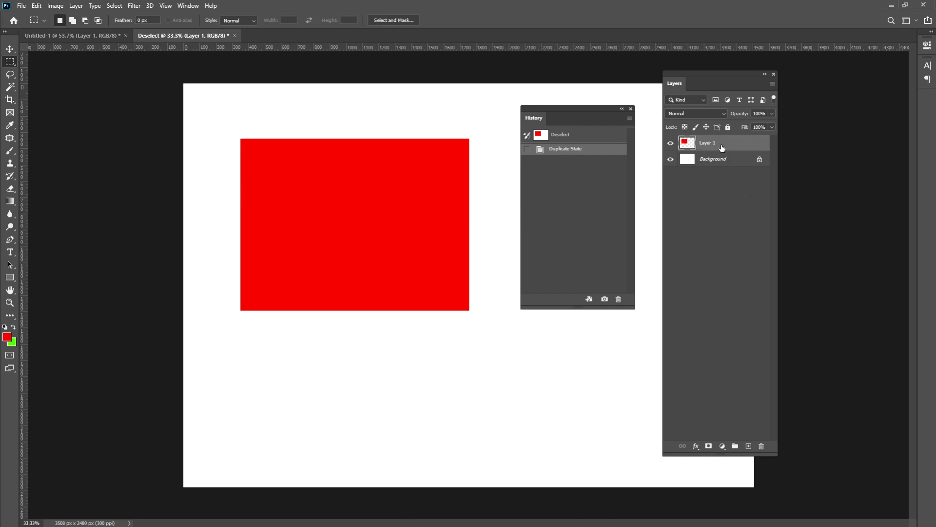
pyautogui.click(95, 35)
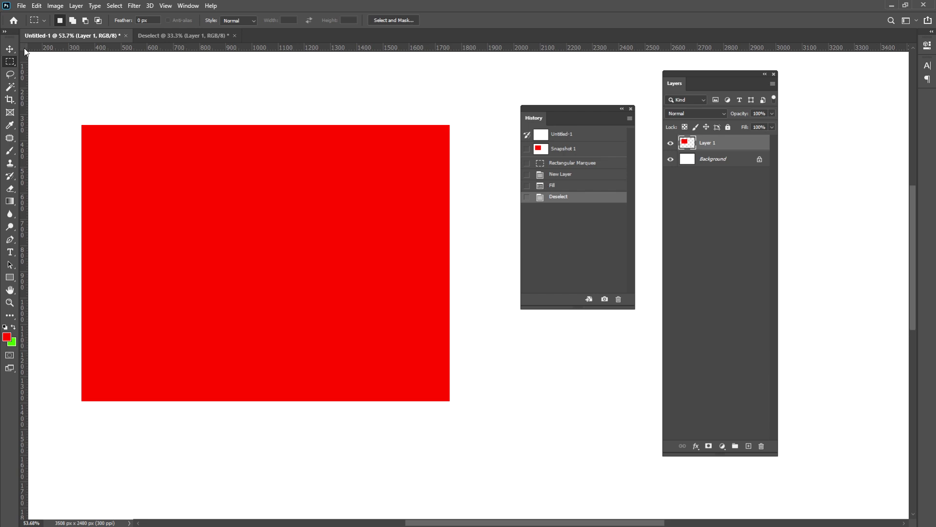
# Move the red rectangle slightly upward on the canvas with the Move tool.
pyautogui.click(10, 49)
pyautogui.moveTo(203, 209); pyautogui.dragTo(208, 183)
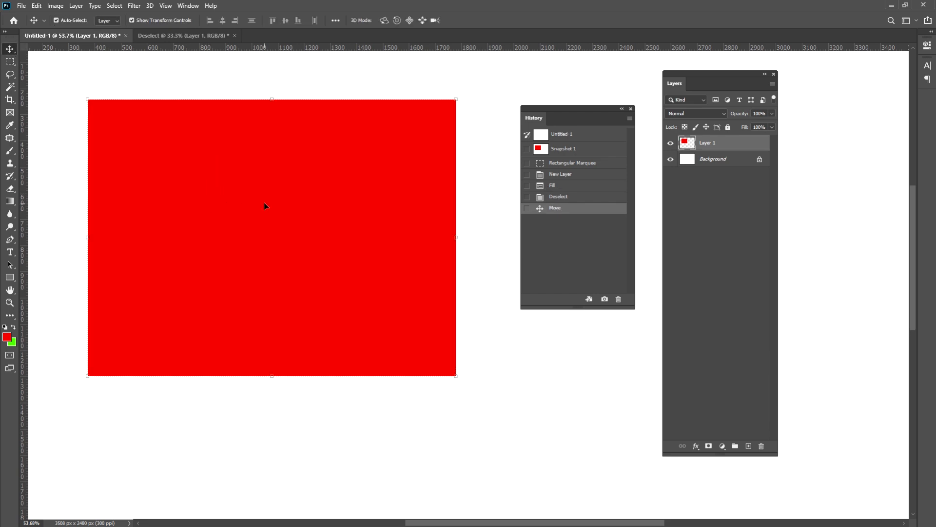
# Place a duplicate of the red rectangle to its lower right and delete the duplicate's layer.
pyautogui.moveTo(264, 205); pyautogui.dragTo(461, 249)
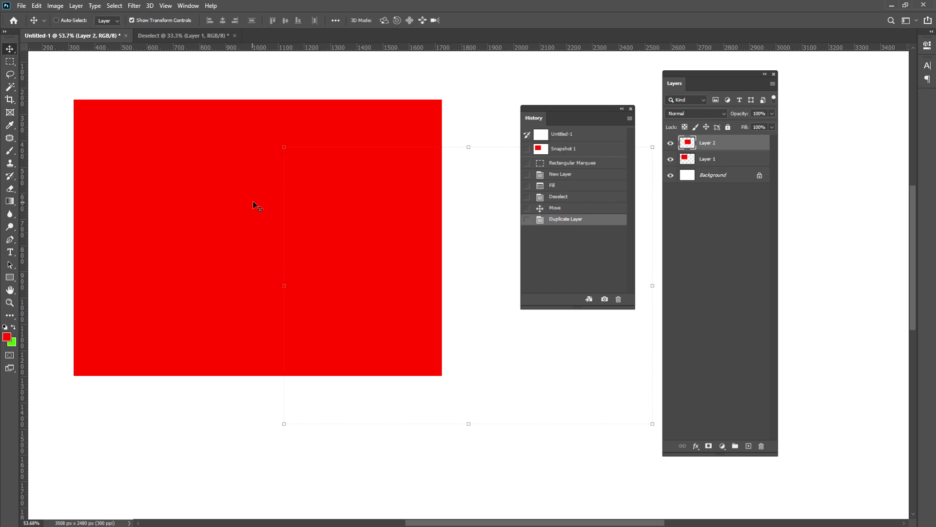
pyautogui.moveTo(405, 220); pyautogui.dragTo(509, 139)
pyautogui.moveTo(592, 100); pyautogui.dragTo(500, 224)
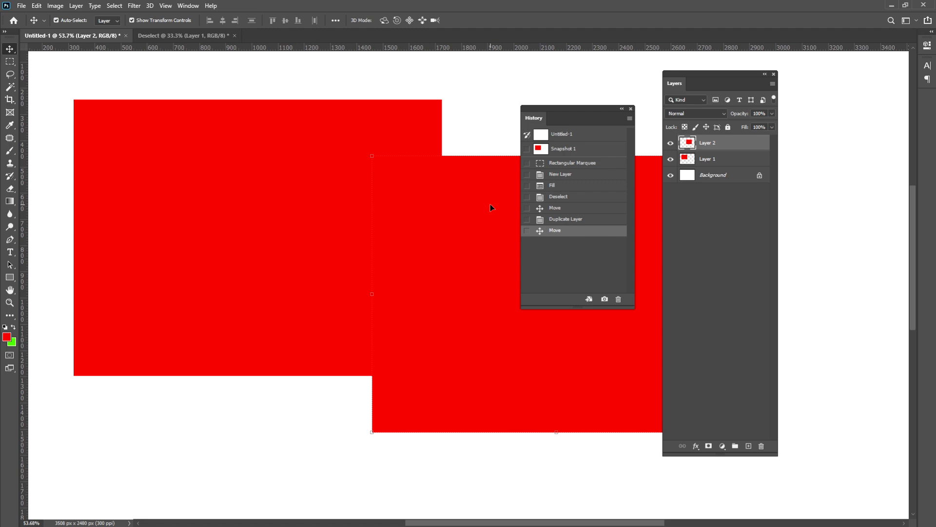
pyautogui.press('Delete')
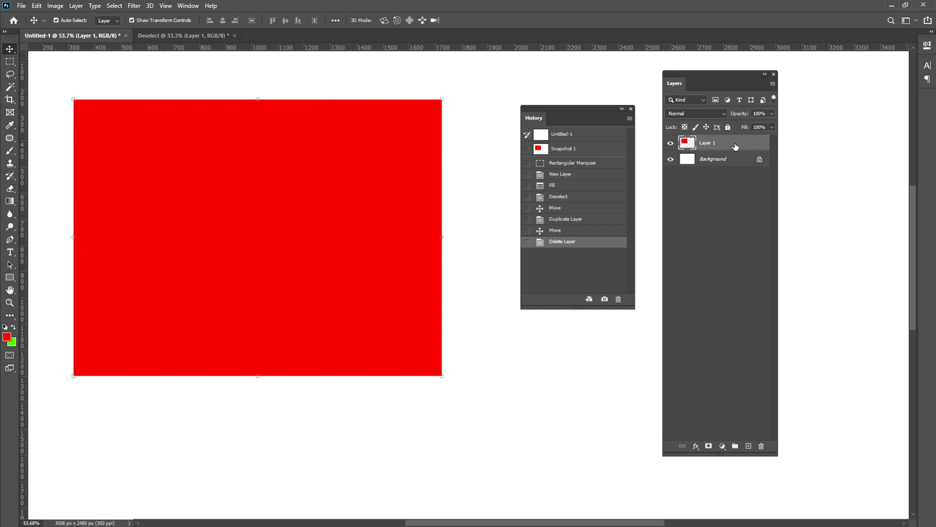
# Duplicate Layer 1 three times with Layer Via Copy.
pyautogui.press('ctrl')
pyautogui.hotkey('ctrl', 'j')
pyautogui.hotkey('ctrl', 'j')
pyautogui.hotkey('ctrl', 'j')
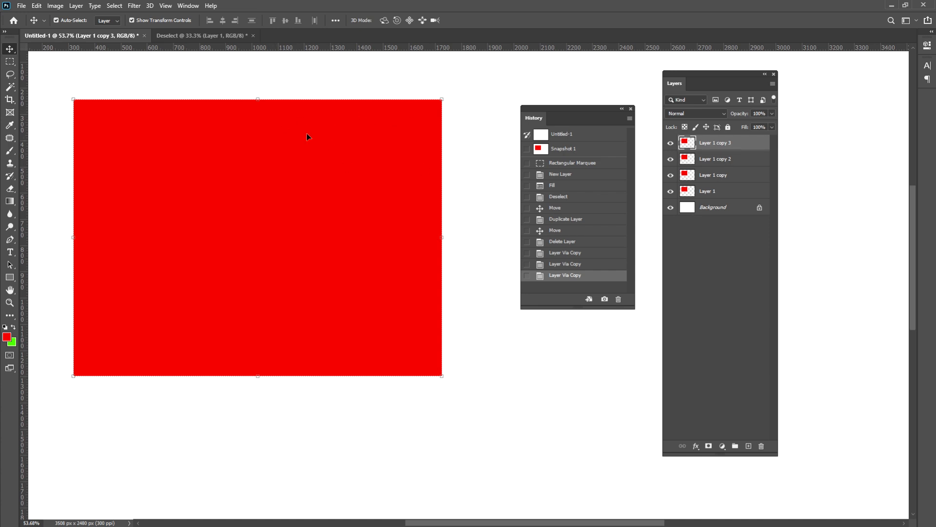
# Spread the four stacked rectangles apart, with one far right, one lower down, one at the upper left and Layer 1 at the upper middle.
pyautogui.moveTo(263, 164); pyautogui.dragTo(824, 151)
pyautogui.moveTo(386, 185); pyautogui.dragTo(511, 347)
pyautogui.moveTo(338, 164); pyautogui.dragTo(173, 100)
pyautogui.click(415, 144)
pyautogui.moveTo(415, 142); pyautogui.dragTo(472, 121)
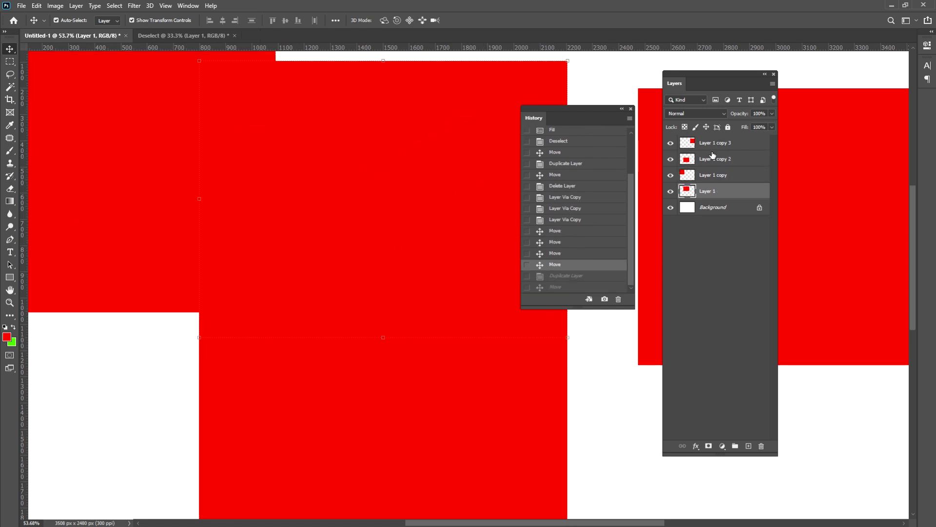
# Close the History panel and move Layer 1's rectangle further right and slightly down.
pyautogui.click(631, 109)
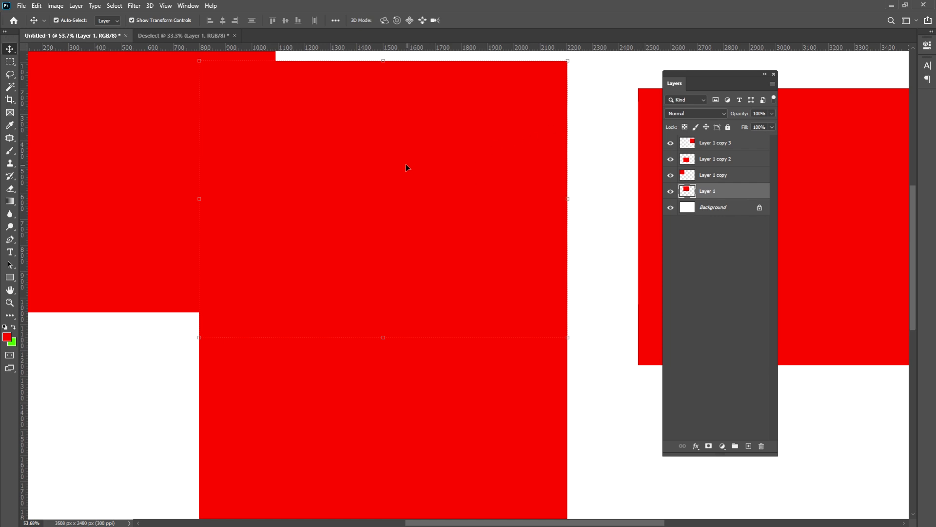
pyautogui.moveTo(406, 164); pyautogui.dragTo(471, 175)
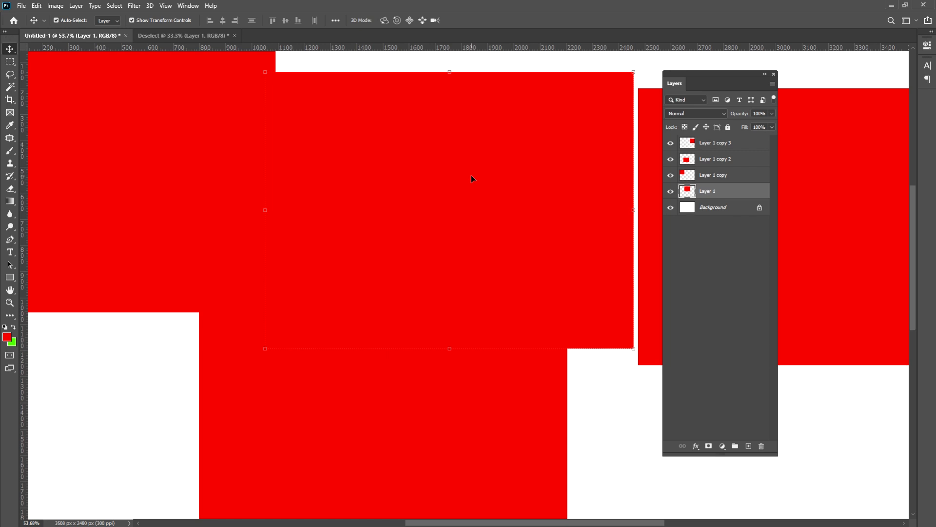
# Duplicate Layer 1 within Untitled-1 under the name ggg and move the copy slightly up and right.
pyautogui.click(76, 6)
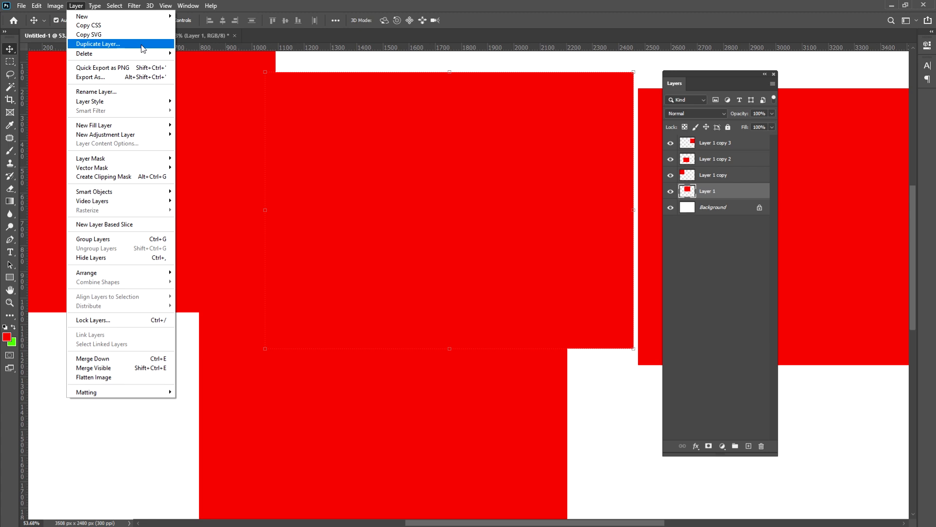
pyautogui.click(141, 46)
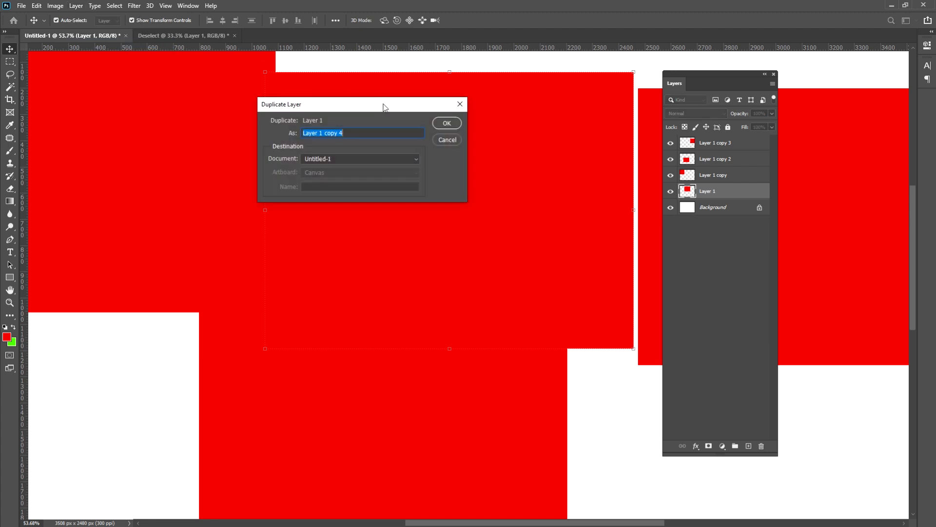
pyautogui.moveTo(383, 108); pyautogui.dragTo(289, 124)
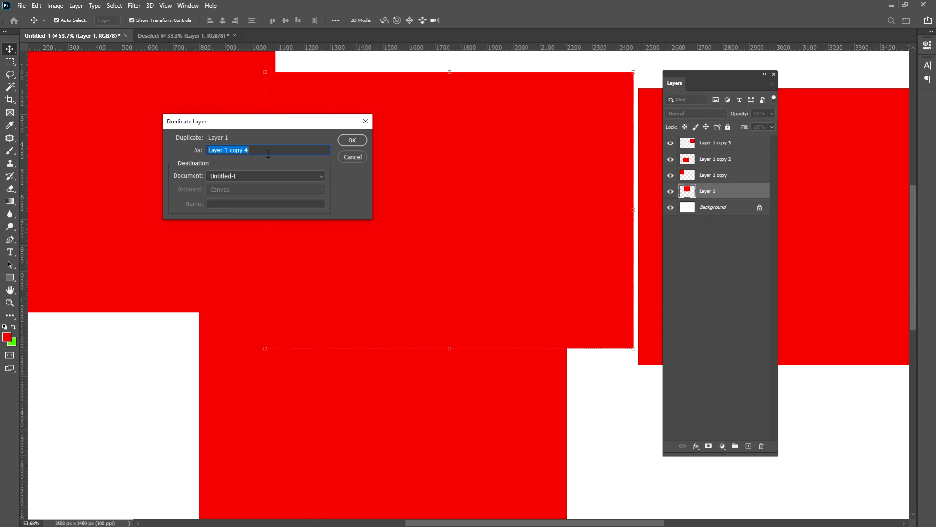
pyautogui.write('ggg')
pyautogui.click(353, 140)
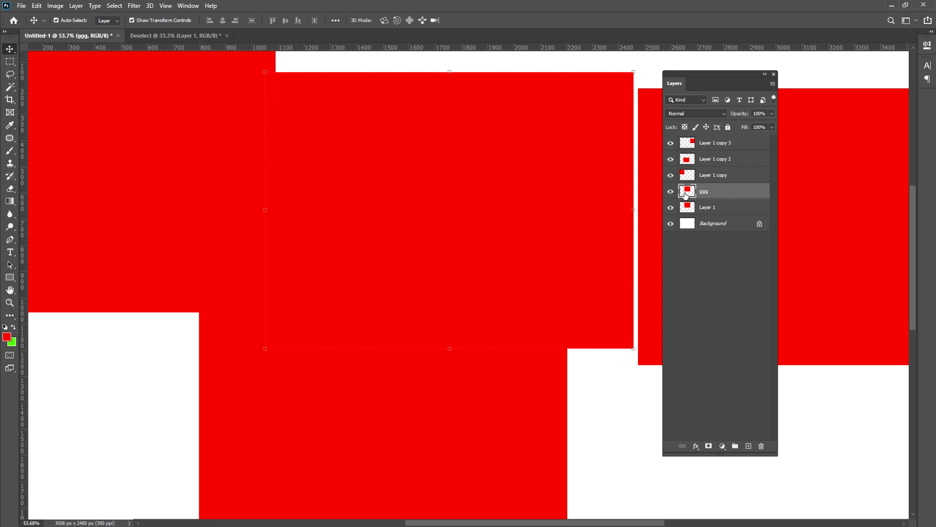
pyautogui.moveTo(533, 154); pyautogui.dragTo(438, 133)
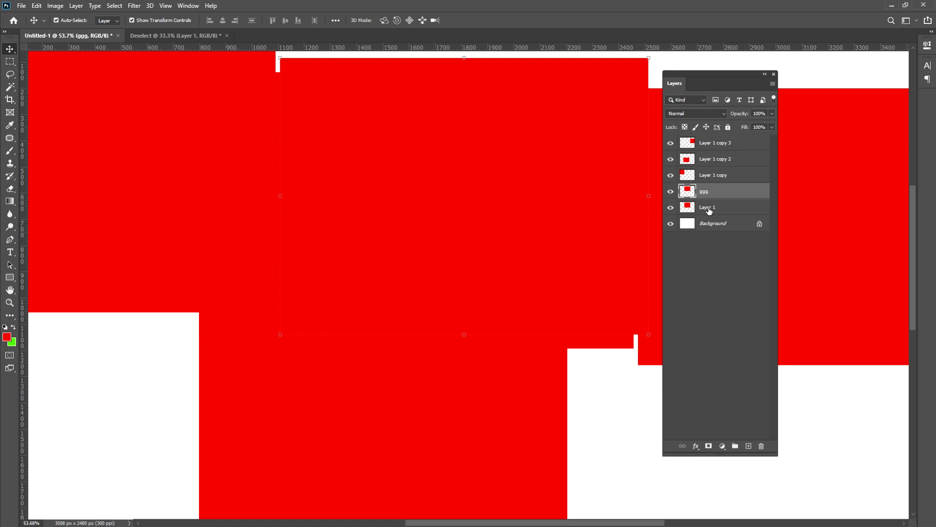
# Hide and show Layer 1 copy 3 several times, leaving it visible.
pyautogui.click(671, 145)
pyautogui.click(671, 146)
pyautogui.click(671, 145)
pyautogui.click(671, 145)
pyautogui.click(671, 145)
pyautogui.click(671, 146)
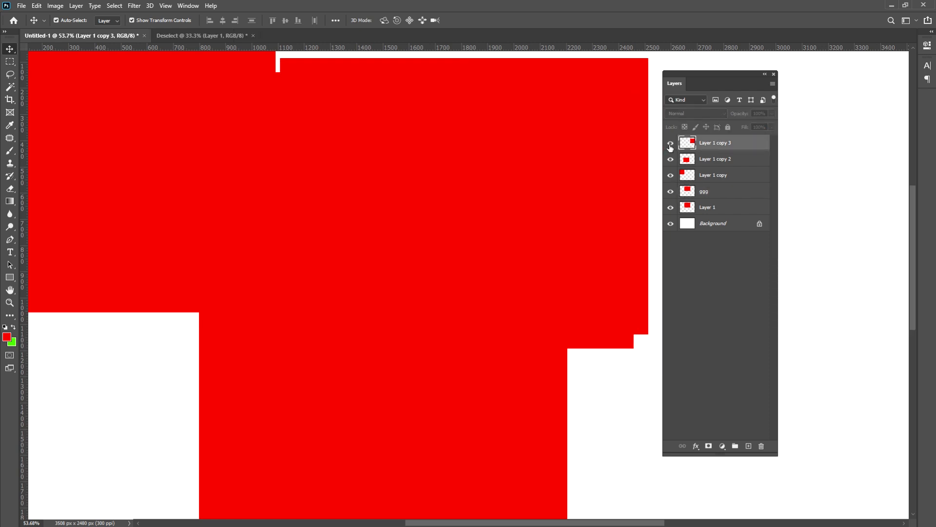
pyautogui.click(671, 146)
pyautogui.click(670, 146)
pyautogui.click(671, 146)
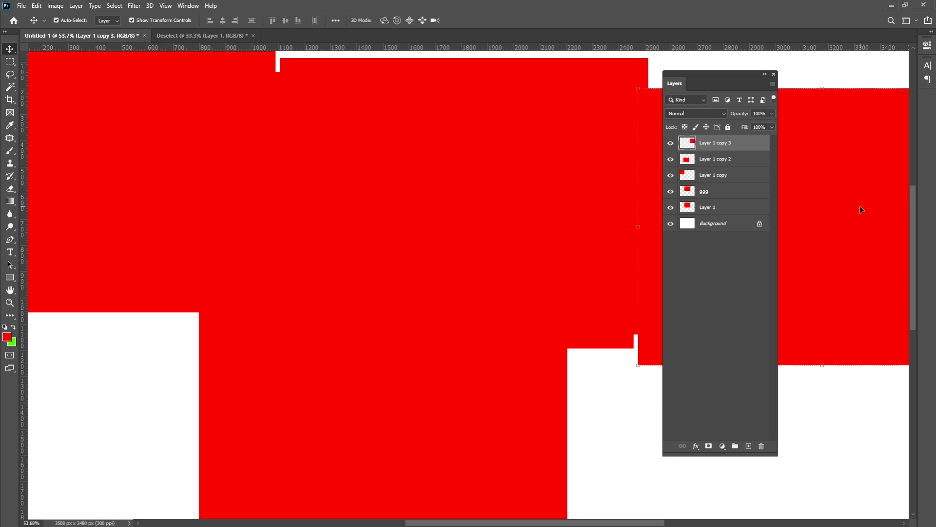
pyautogui.click(670, 144)
pyautogui.click(671, 145)
# Look over the fill and adjustment layer types without adding one, and deselect all layers.
pyautogui.click(722, 446)
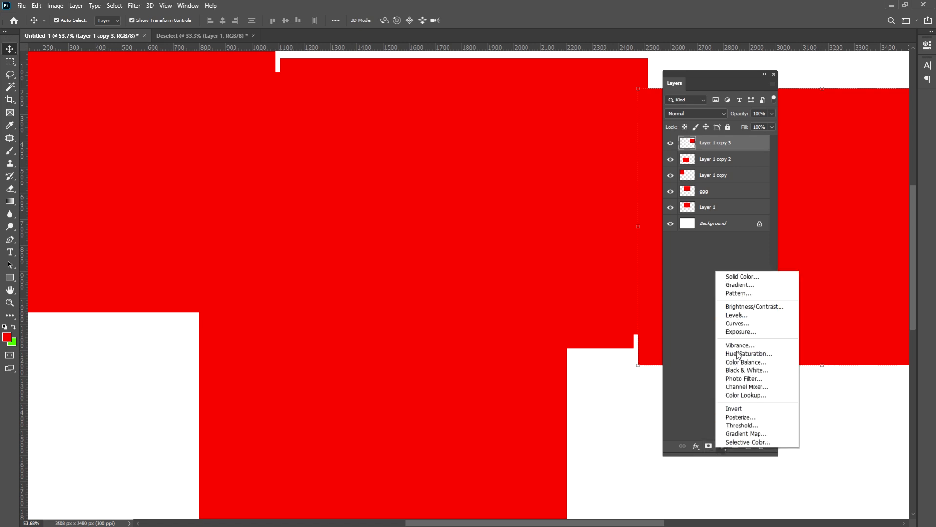
pyautogui.click(703, 447)
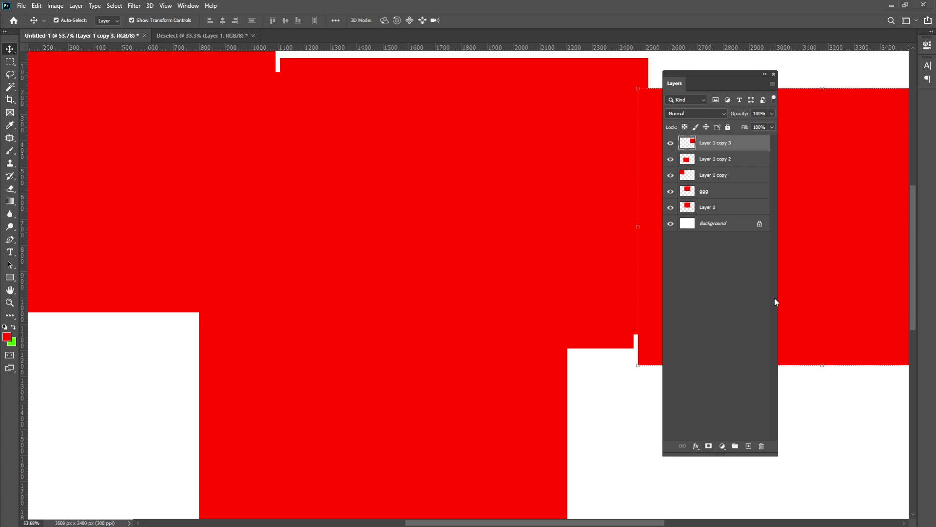
pyautogui.click(721, 283)
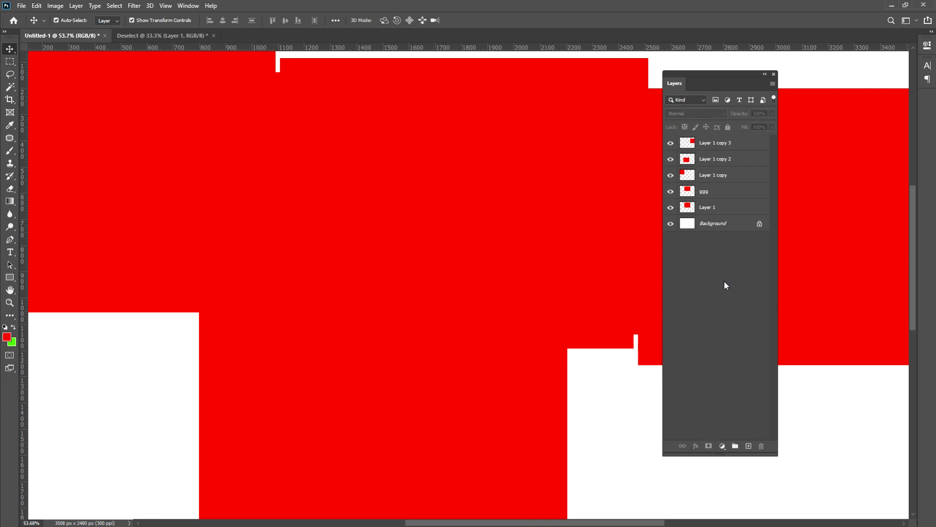